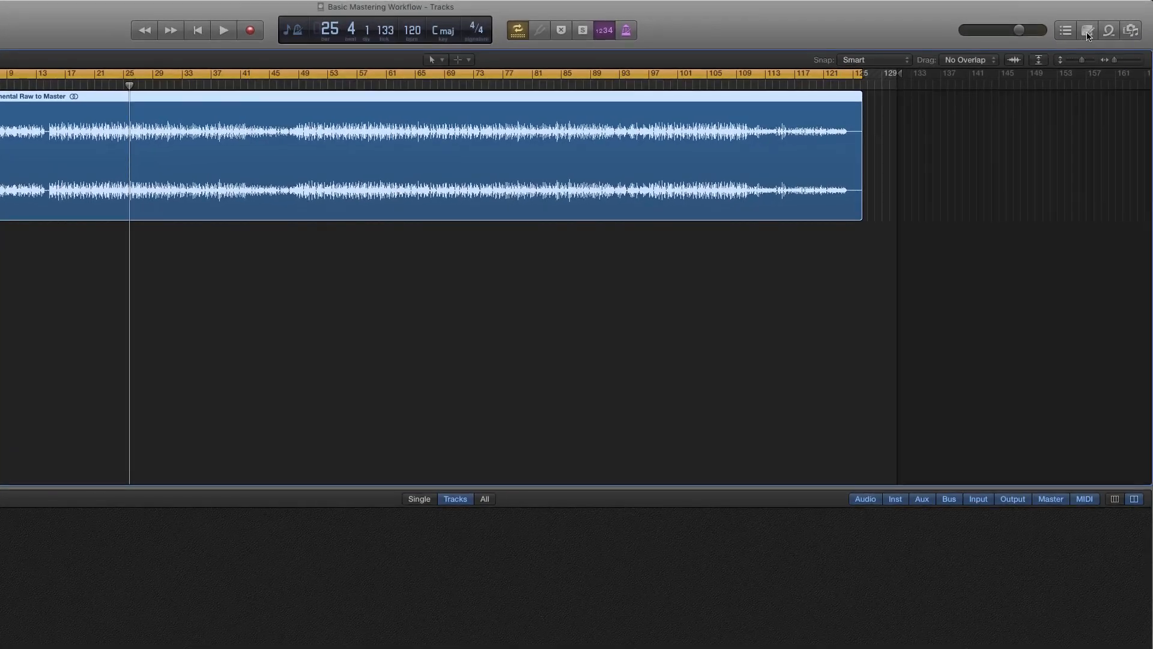
Show the project notes and play the raw reggae track from its beginning for a critical listen.
{"action": "left_click", "coordinate": [1112, 25]}
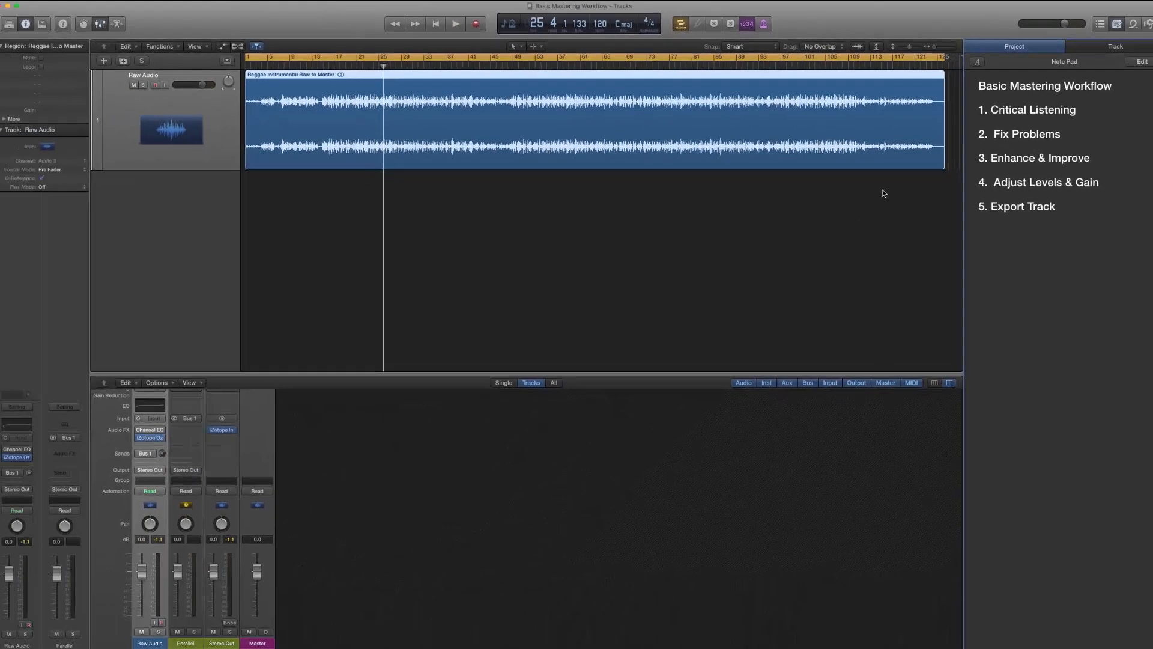
{"action": "key", "text": "Return"}
{"action": "key", "text": "space"}
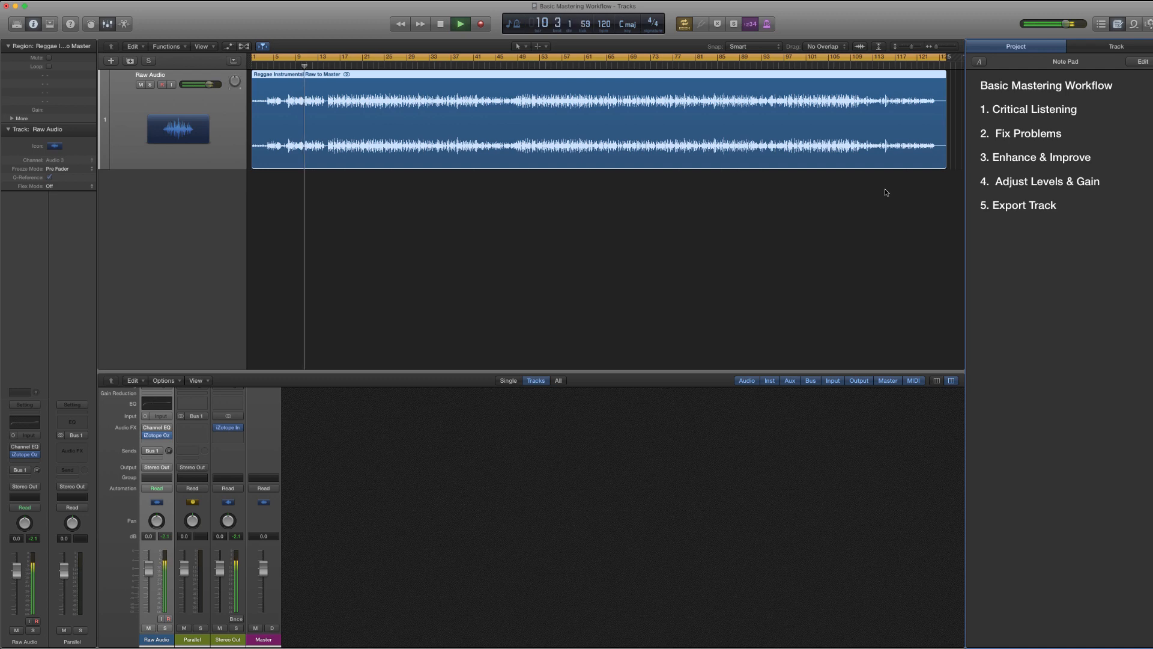
{"action": "key", "text": "space"}
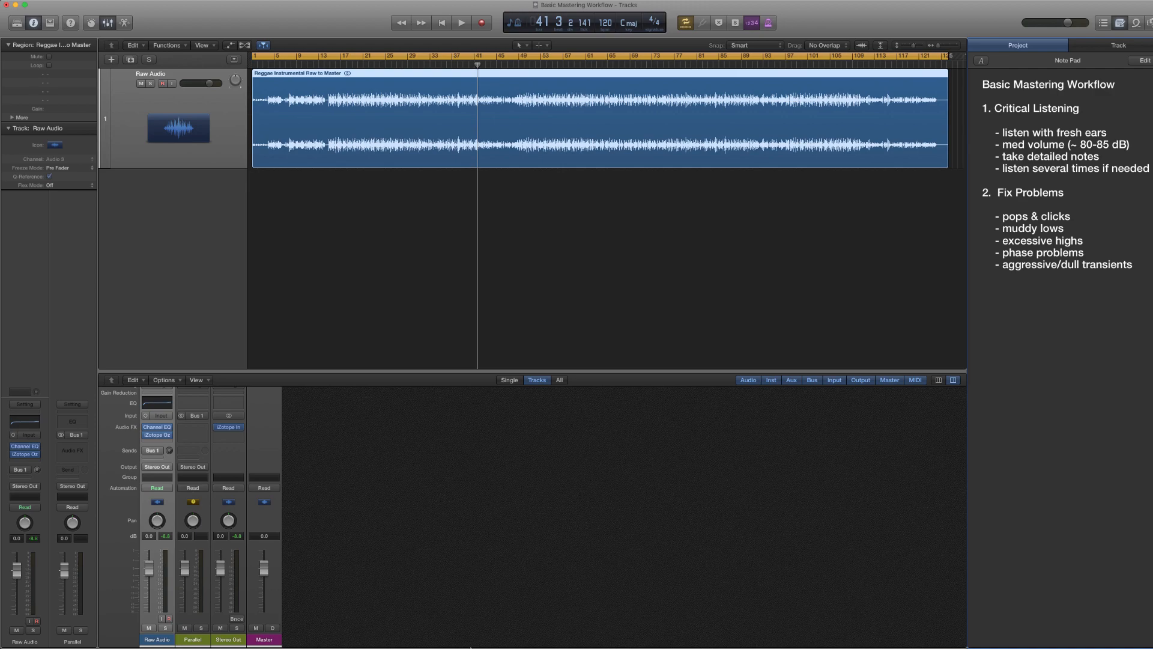
Examine the Channel EQ settings on the Raw Audio channel and close the EQ window.
{"action": "left_click", "coordinate": [21, 443]}
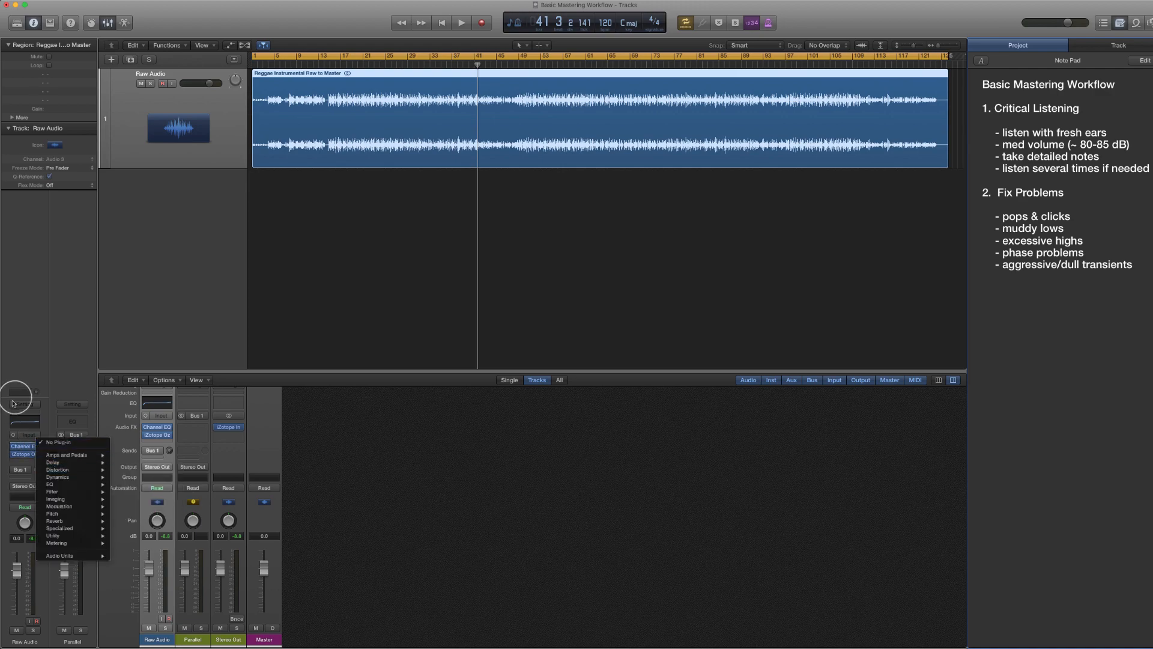
{"action": "left_click", "coordinate": [16, 397]}
{"action": "left_click", "coordinate": [1, 454]}
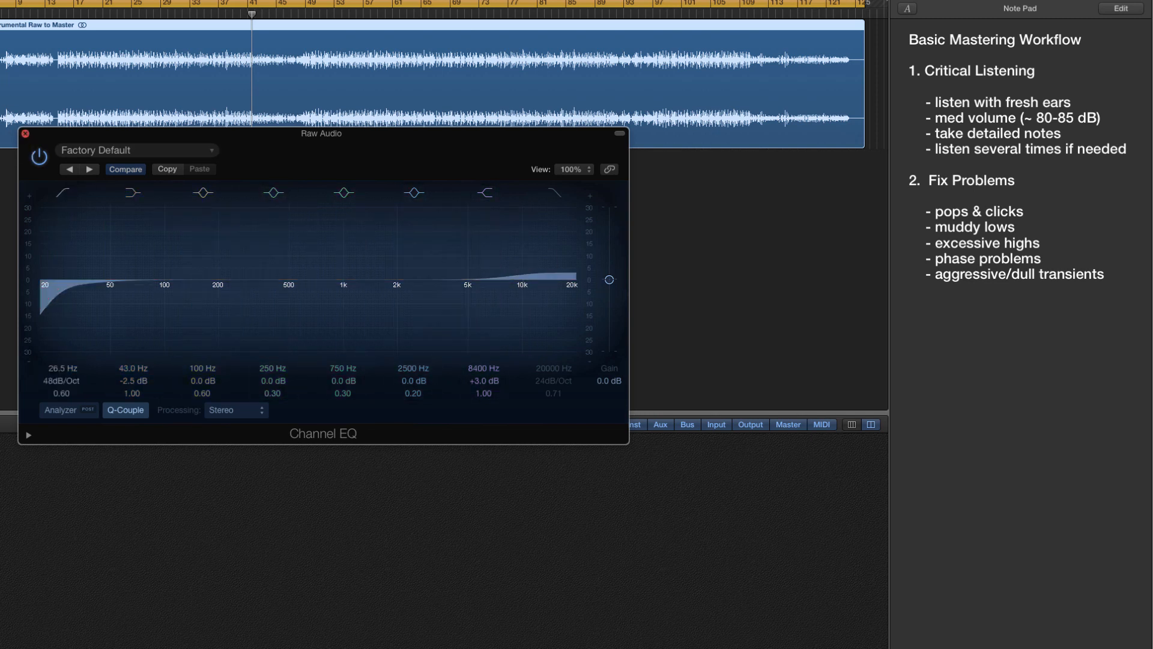
{"action": "left_click", "coordinate": [25, 134]}
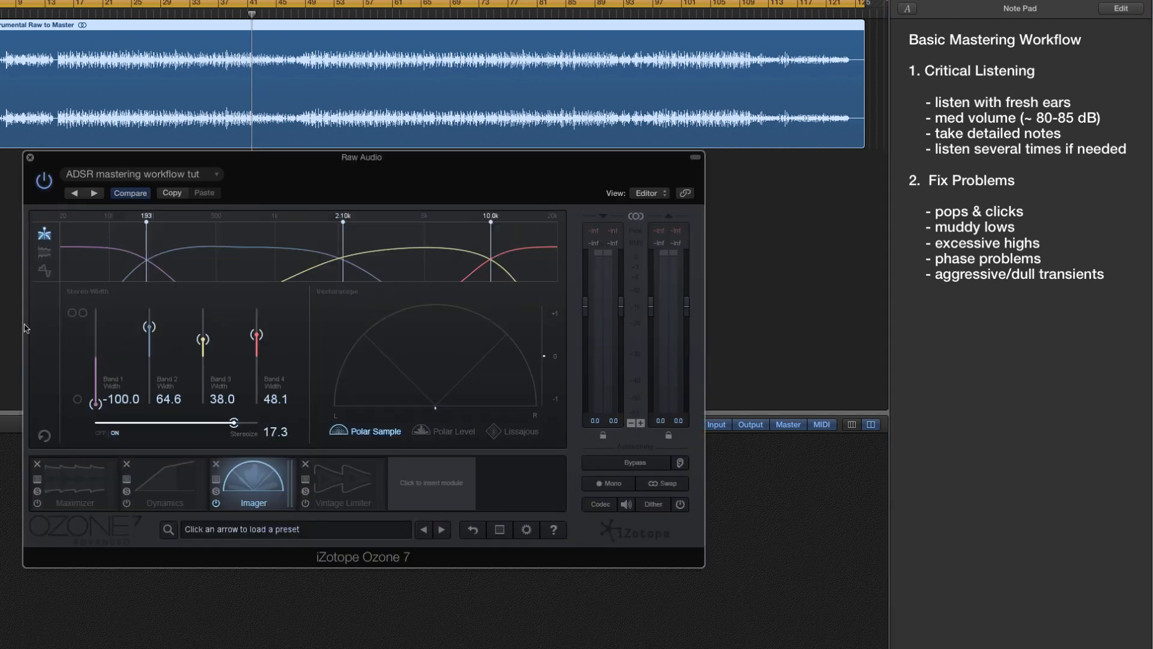
Play the track from about bar 33 and compare the sound with the Ozone Imager bypassed and enabled.
{"action": "left_click", "coordinate": [216, 503]}
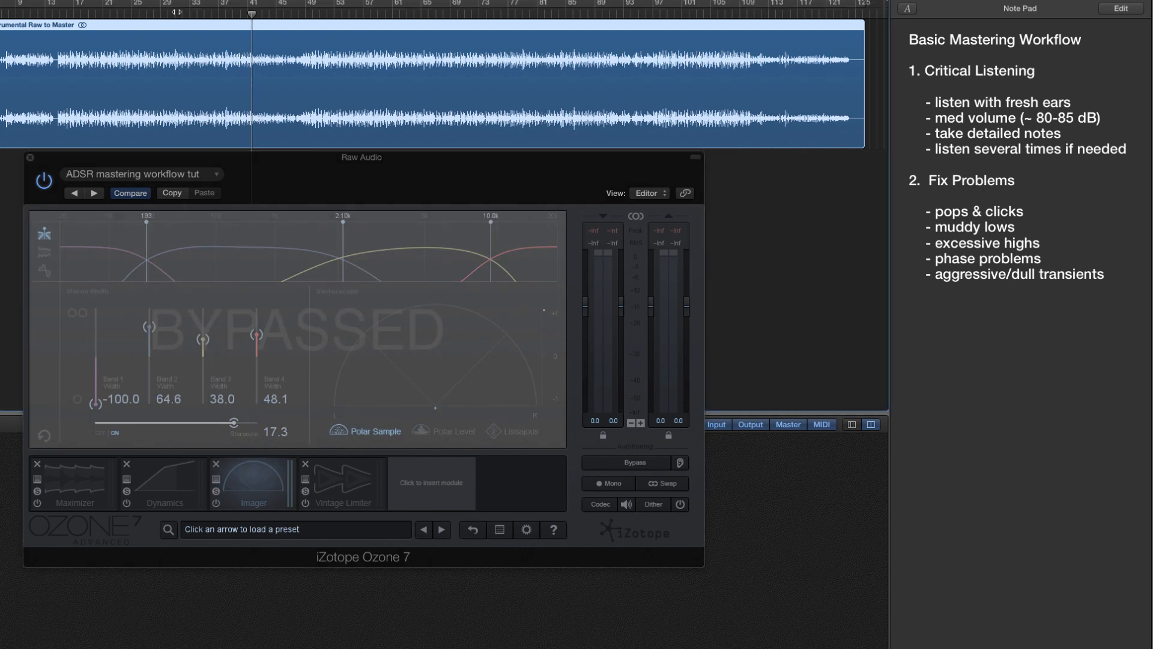
{"action": "key", "text": "space"}
{"action": "left_click", "coordinate": [196, 13]}
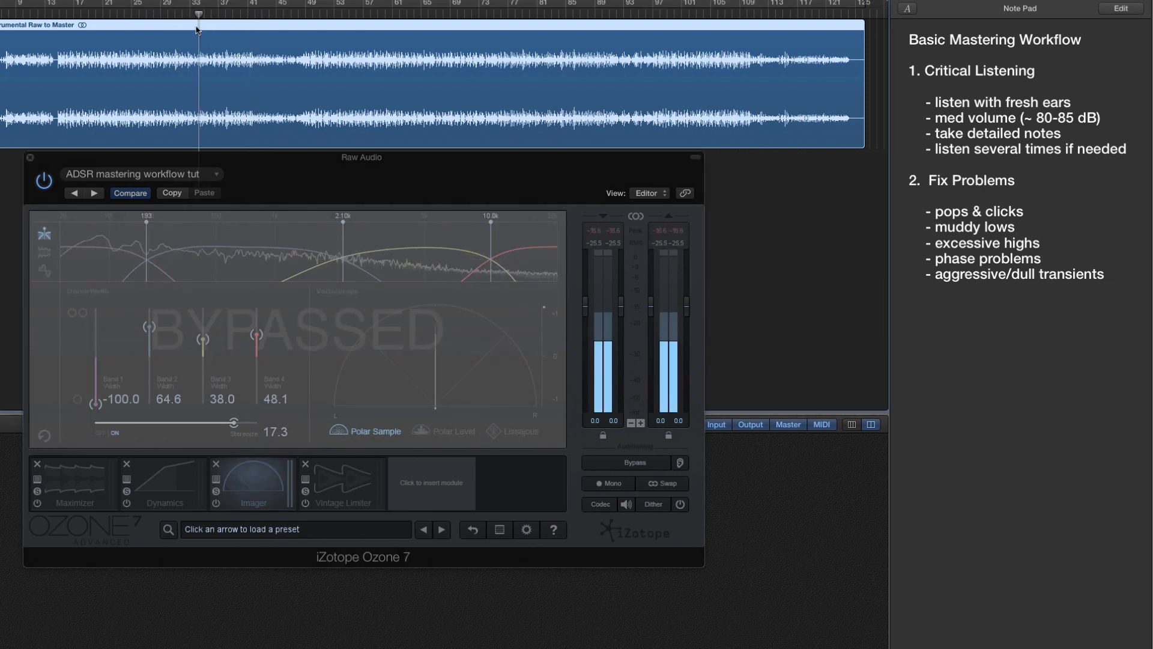
{"action": "left_click", "coordinate": [217, 503]}
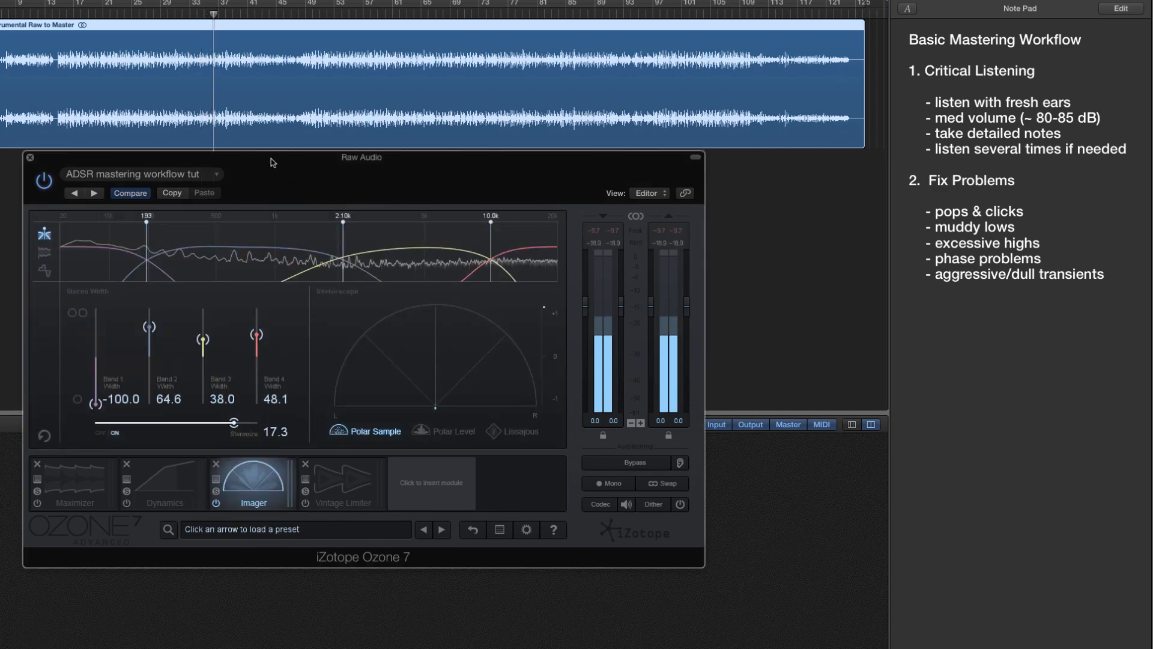
{"action": "key", "text": "space"}
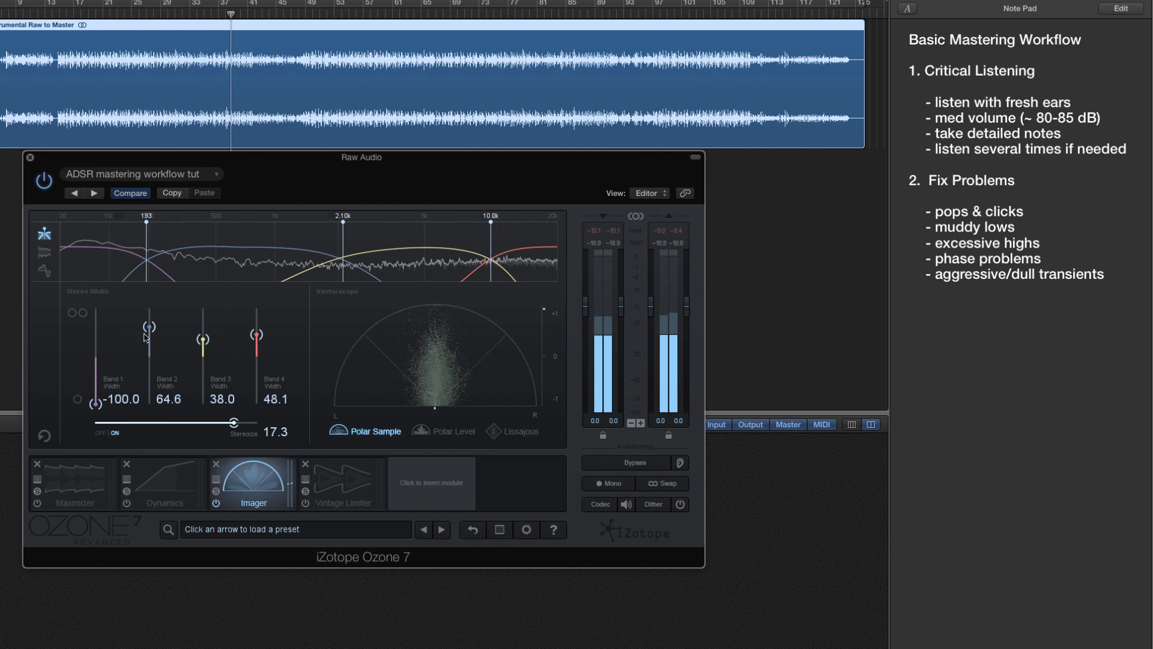
Solo band 2 in the Imager and toggle its processing for comparison, leaving the band disabled.
{"action": "left_click", "coordinate": [249, 228]}
{"action": "left_click", "coordinate": [249, 228]}
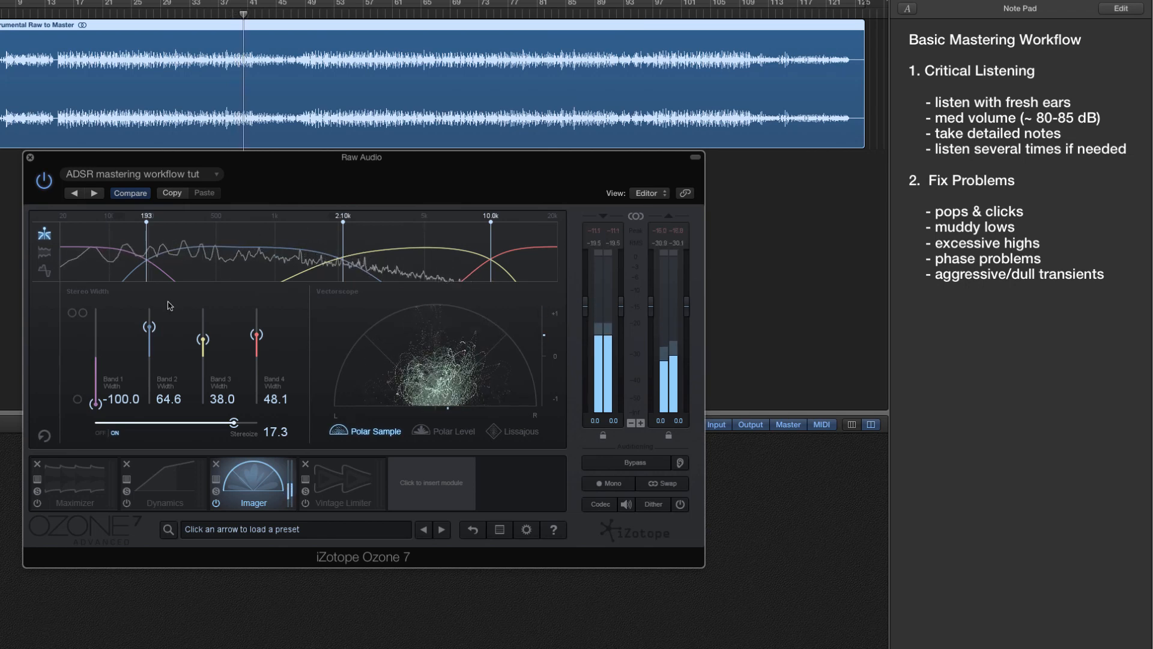
{"action": "left_click", "coordinate": [238, 229]}
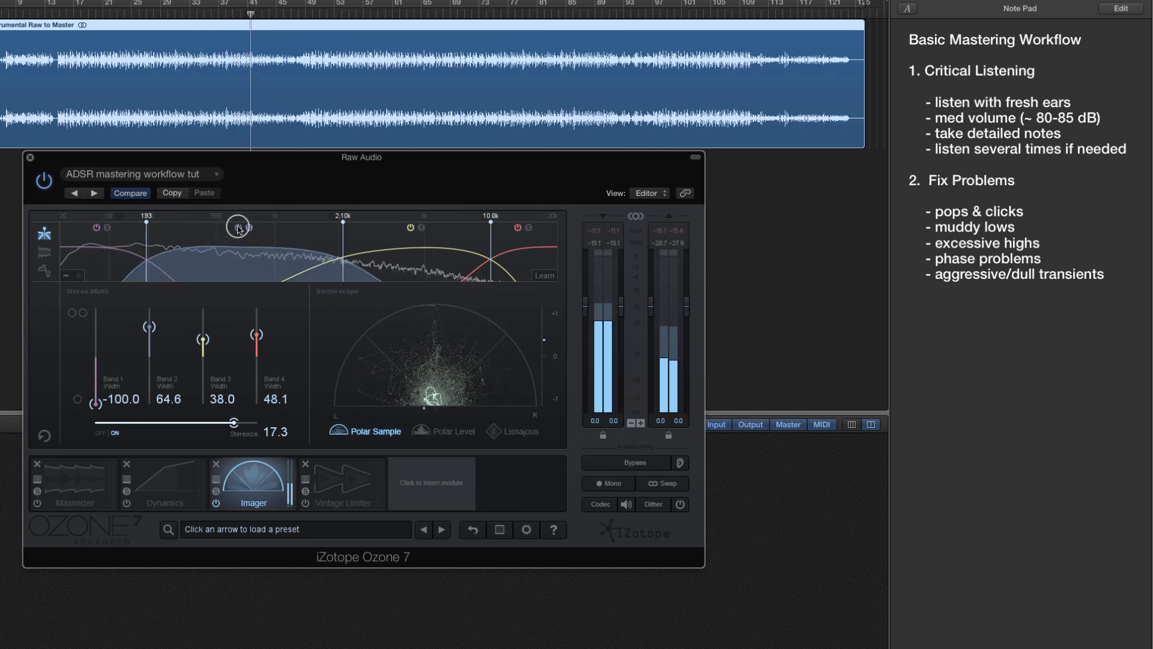
{"action": "left_click", "coordinate": [238, 228]}
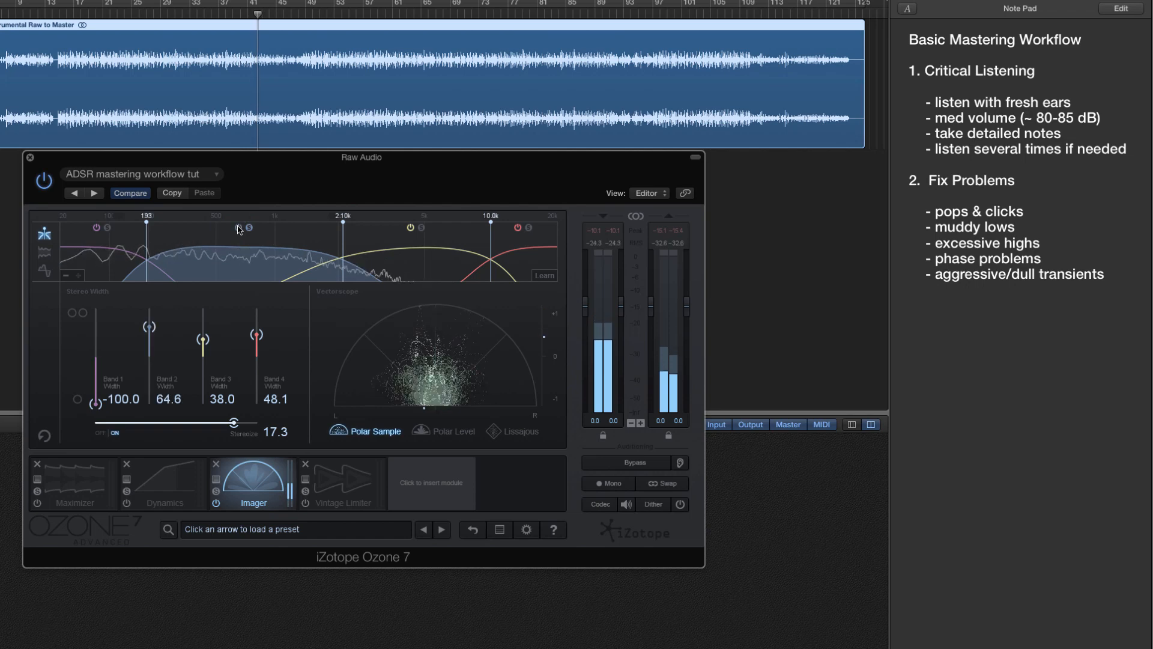
{"action": "left_click", "coordinate": [239, 229]}
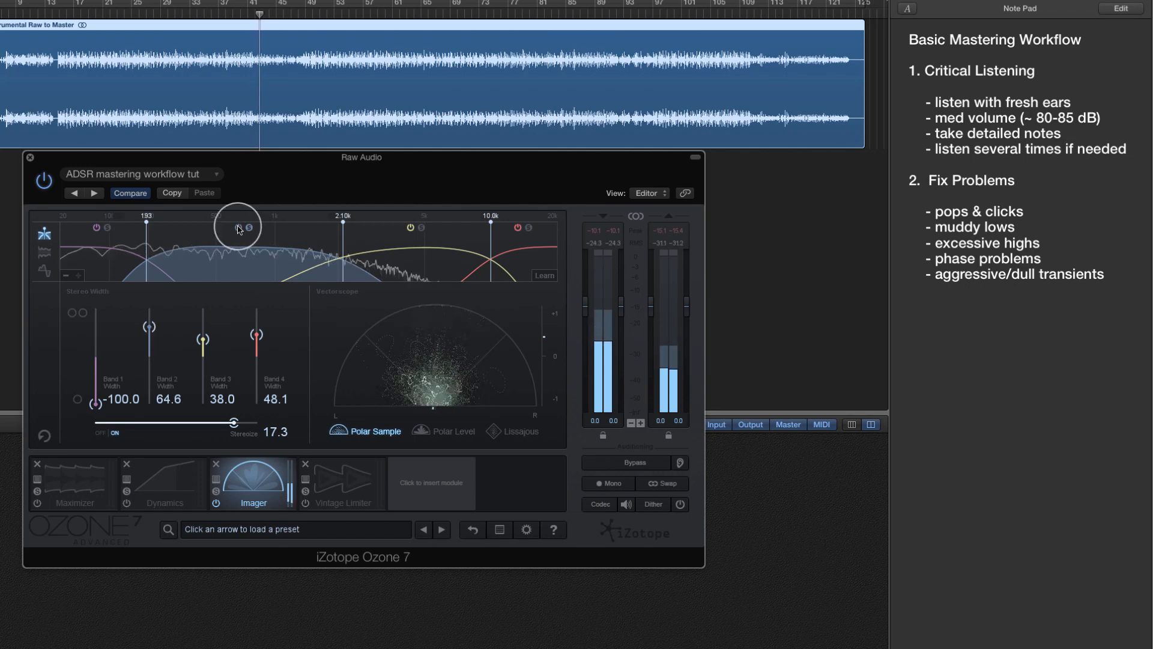
Audition band 3 of the Imager in solo with its processing off and on, and set its width to 62.0.
{"action": "left_click", "coordinate": [422, 229]}
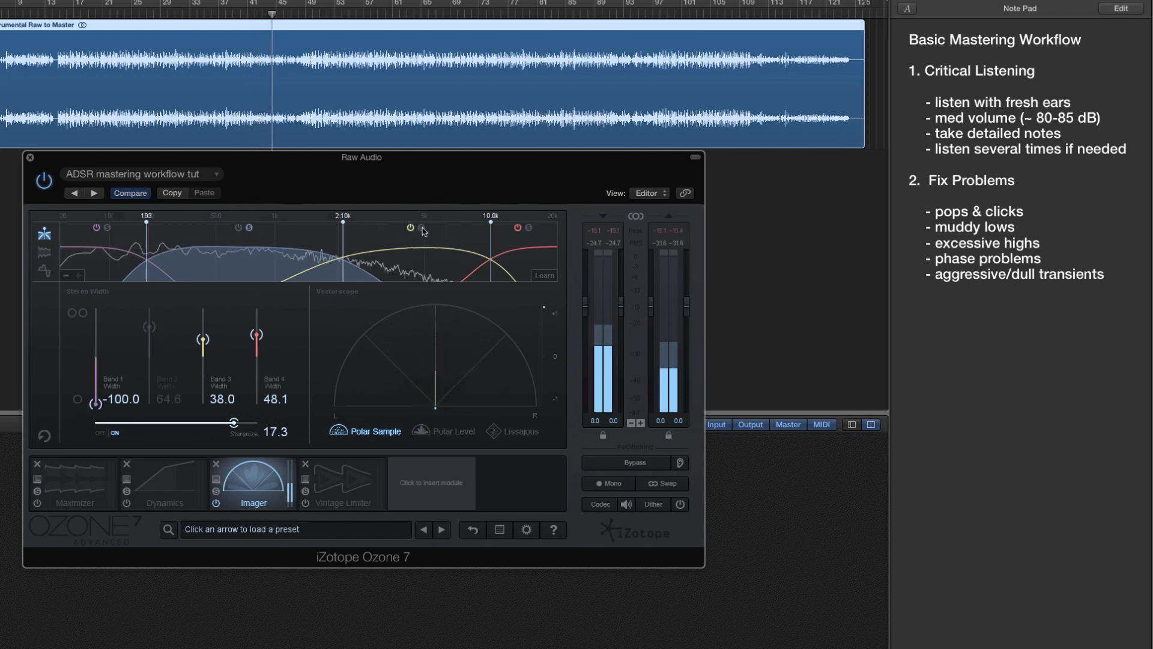
{"action": "left_click", "coordinate": [410, 229]}
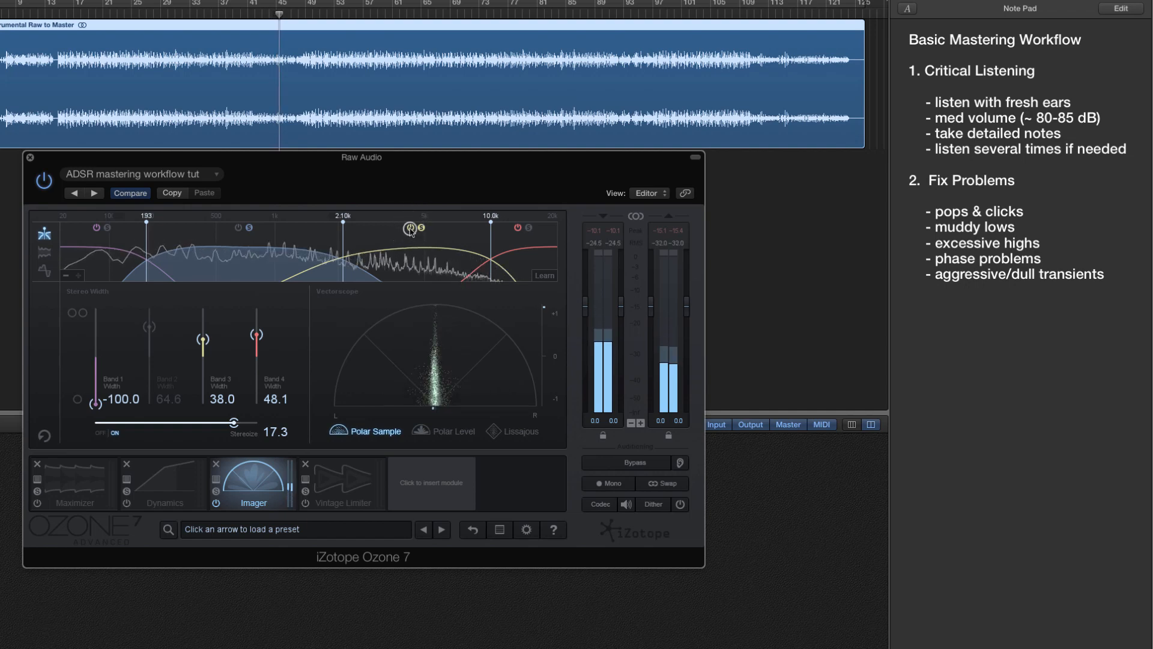
{"action": "left_click", "coordinate": [410, 228]}
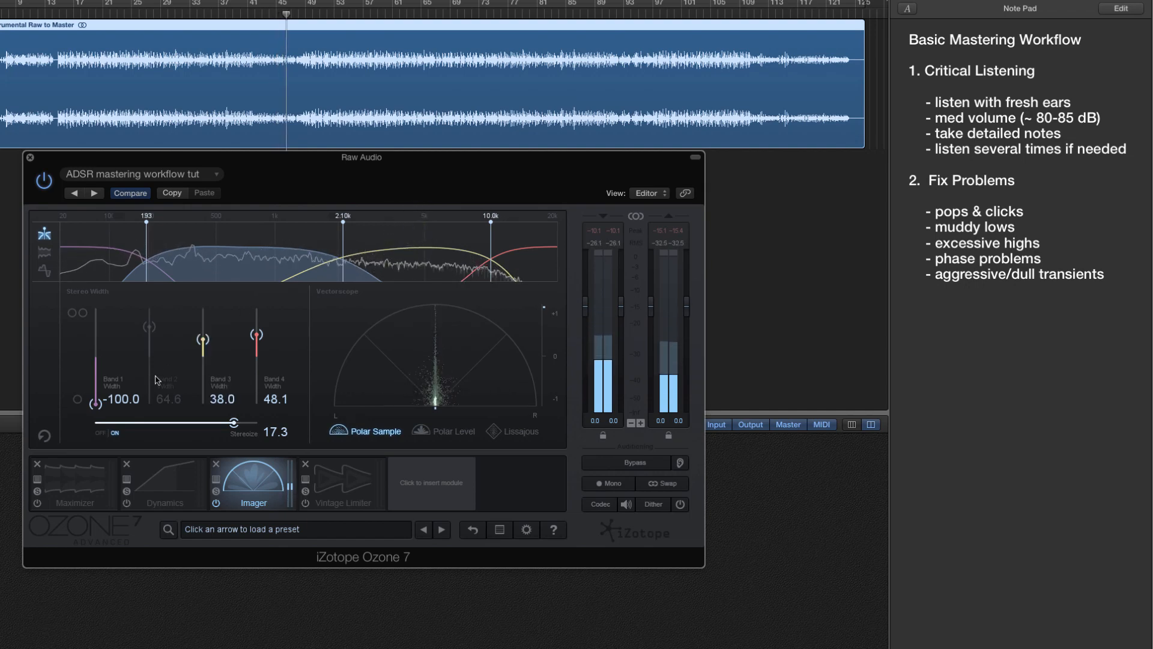
{"action": "mouse_move", "coordinate": [203, 339]}
{"action": "left_mouse_down"}
{"action": "mouse_move", "coordinate": [203, 318]}
{"action": "mouse_move", "coordinate": [203, 328]}
{"action": "left_mouse_up"}
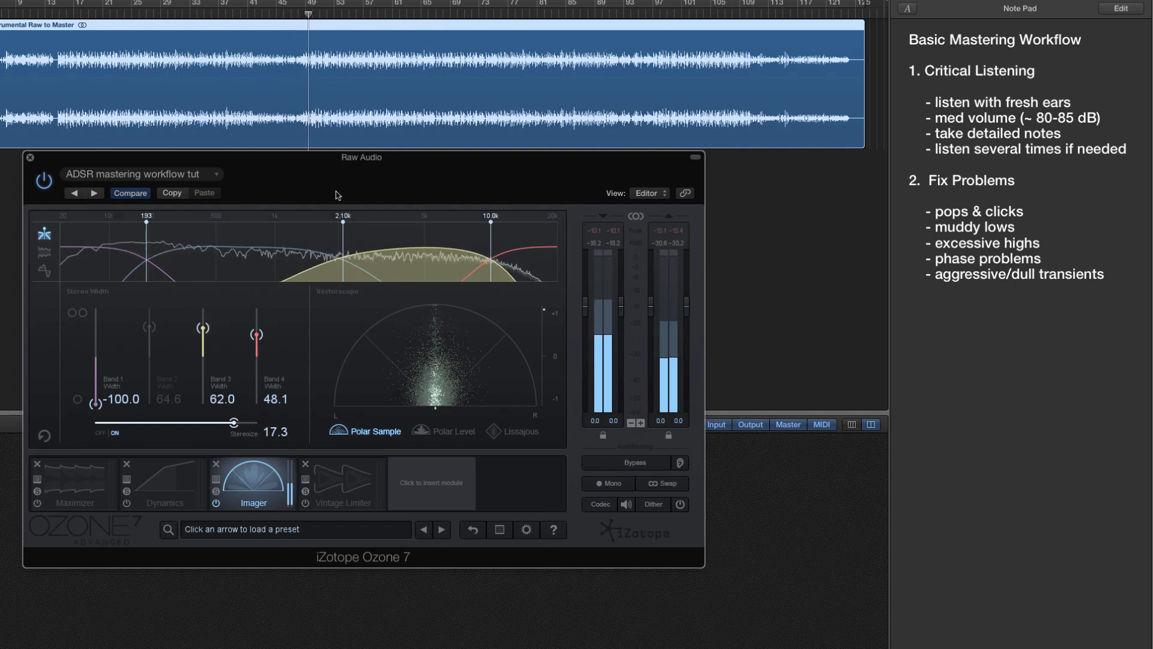
{"action": "left_click", "coordinate": [422, 228]}
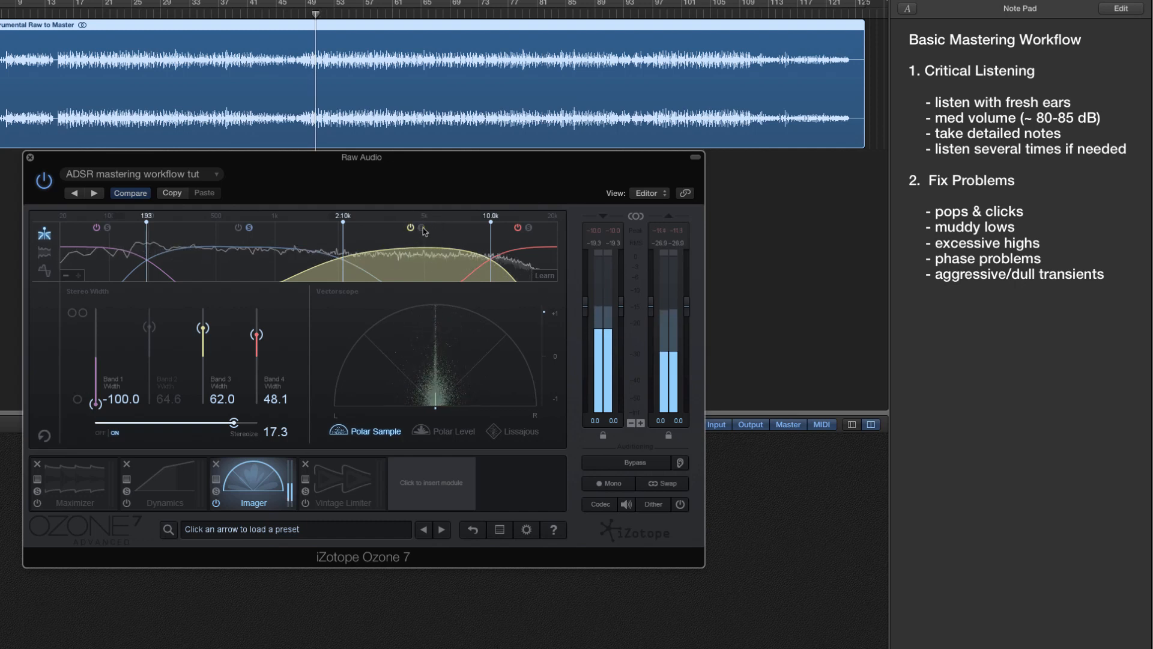
Audition band 4 of the Imager in solo and compare the full output in mono and stereo.
{"action": "left_click", "coordinate": [528, 227]}
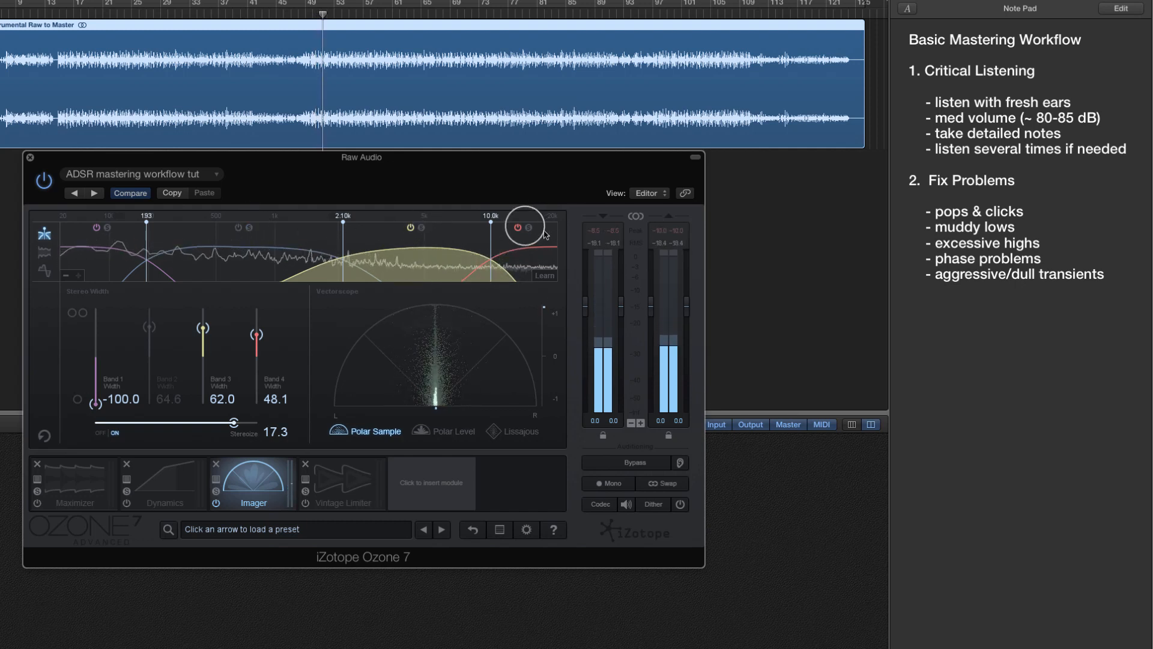
{"action": "left_click", "coordinate": [528, 227]}
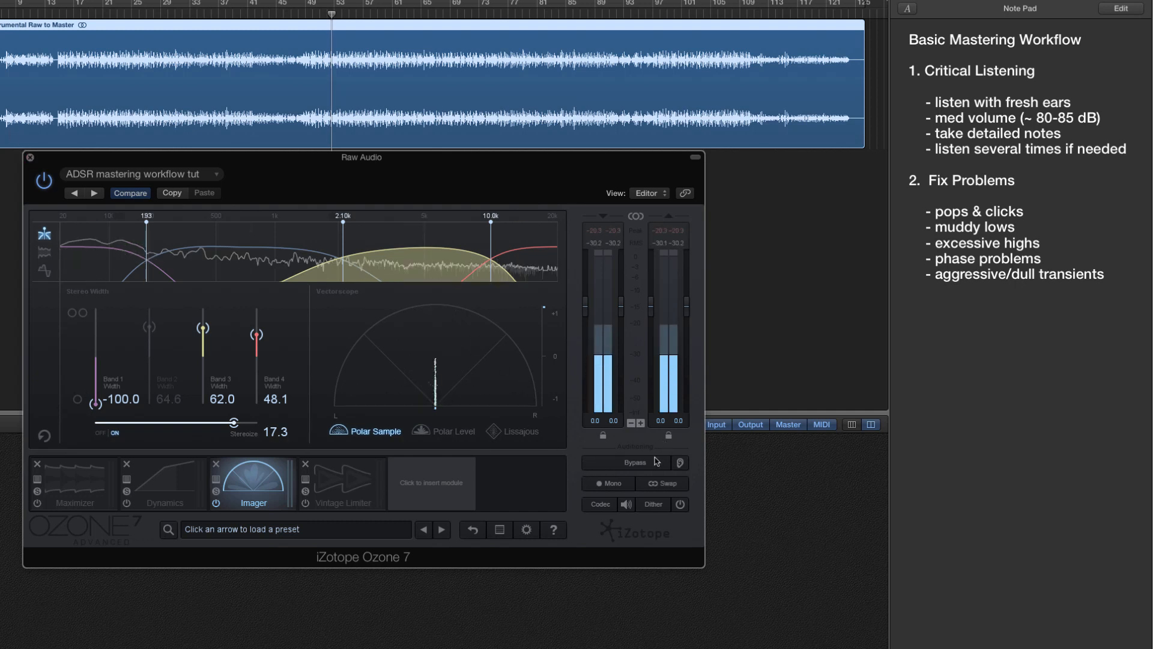
{"action": "left_click", "coordinate": [614, 485]}
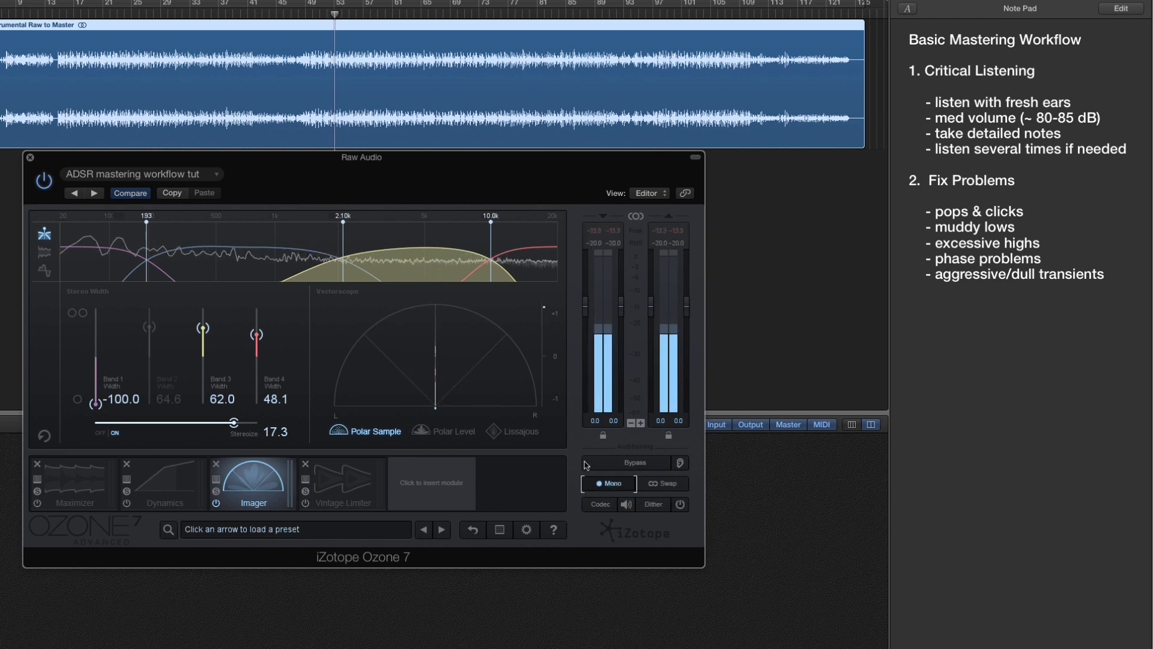
{"action": "left_click", "coordinate": [614, 487]}
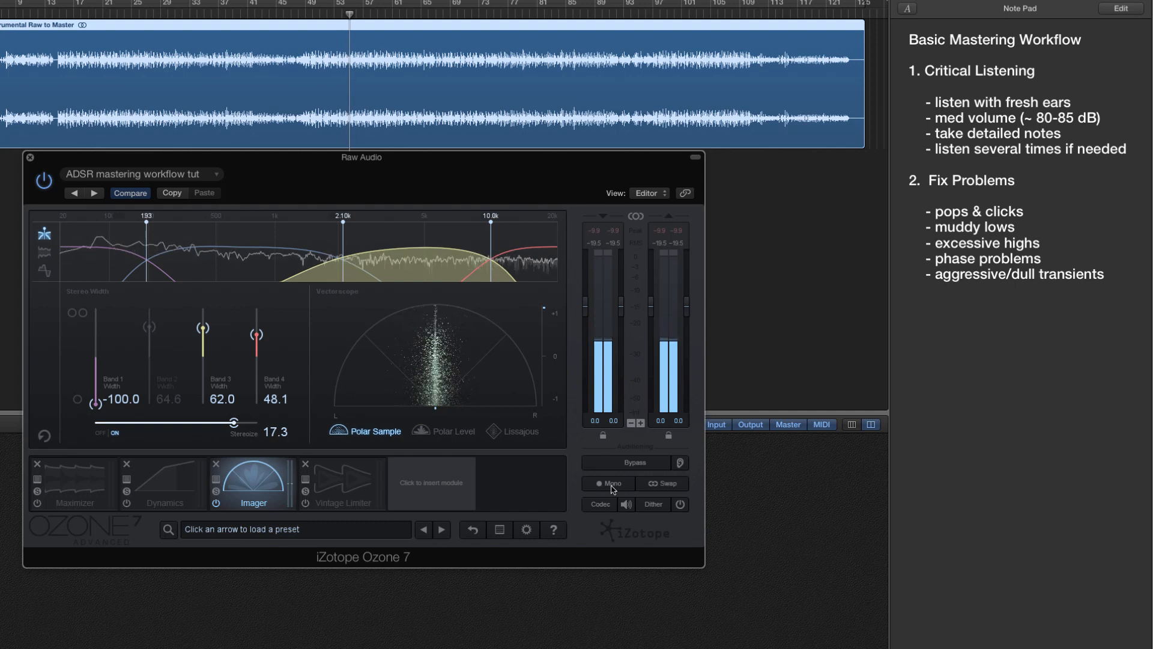
{"action": "left_click", "coordinate": [613, 486]}
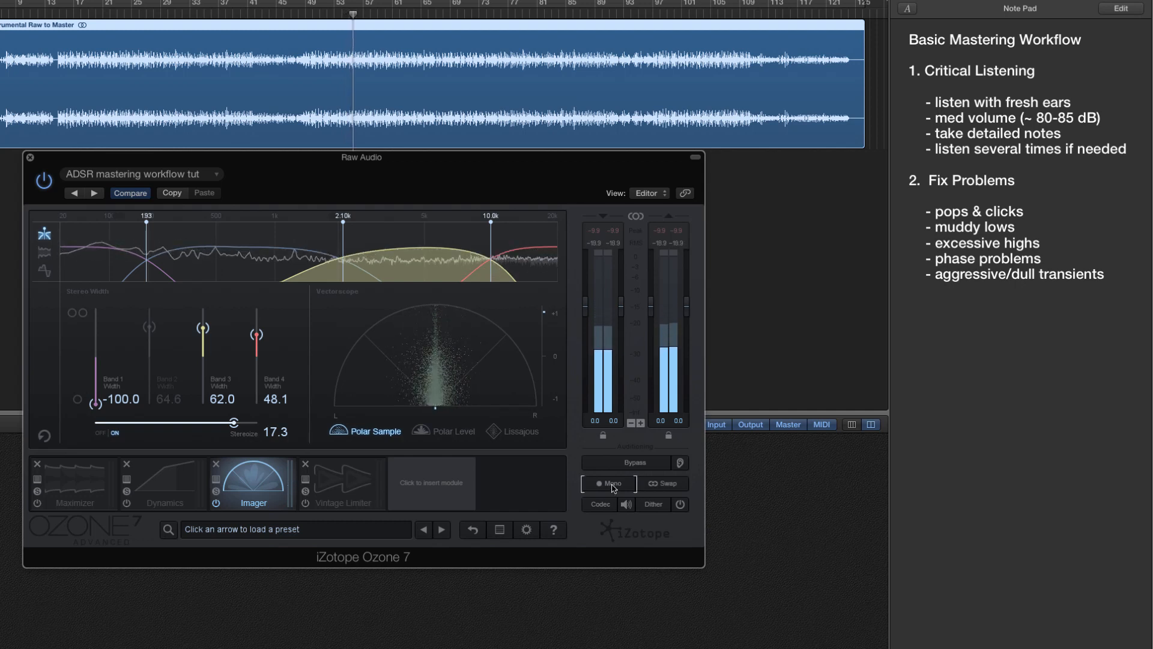
{"action": "left_click", "coordinate": [613, 486]}
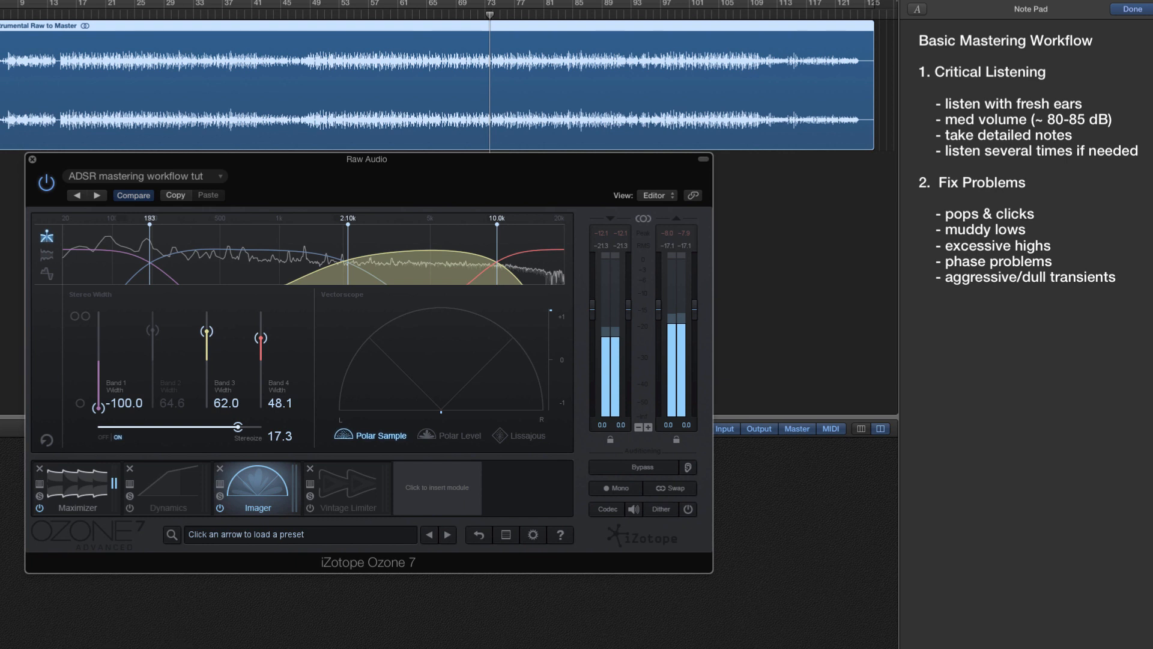
Open the Maximizer module and compare the track with it bypassed and enabled.
{"action": "left_click", "coordinate": [69, 508]}
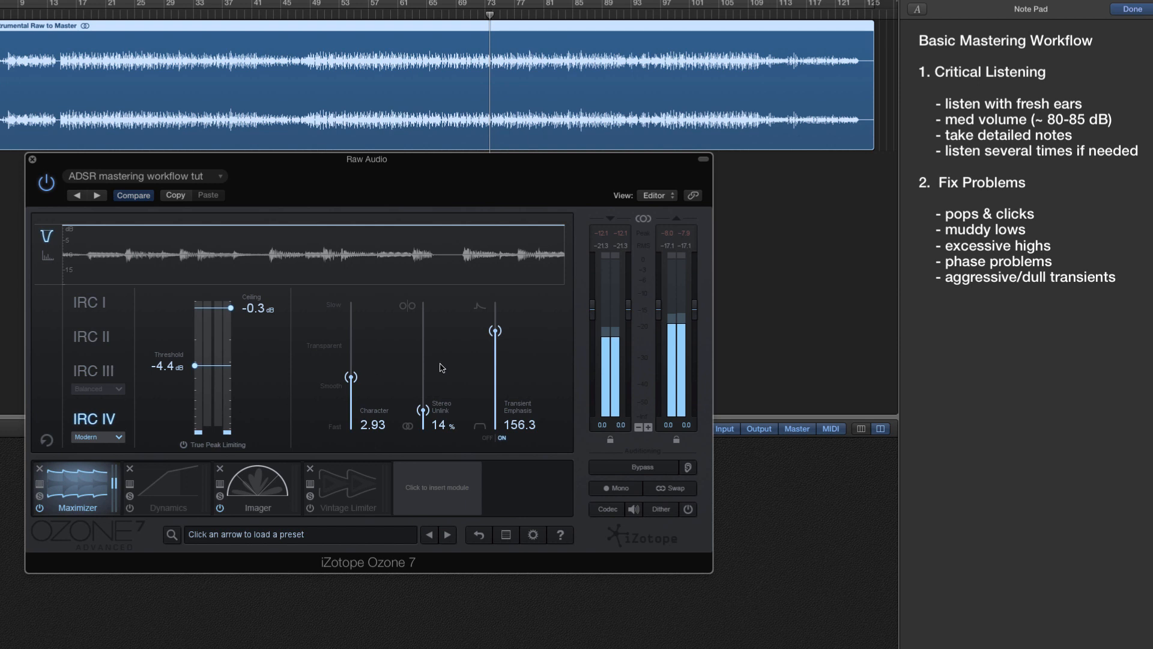
{"action": "left_click", "coordinate": [40, 507]}
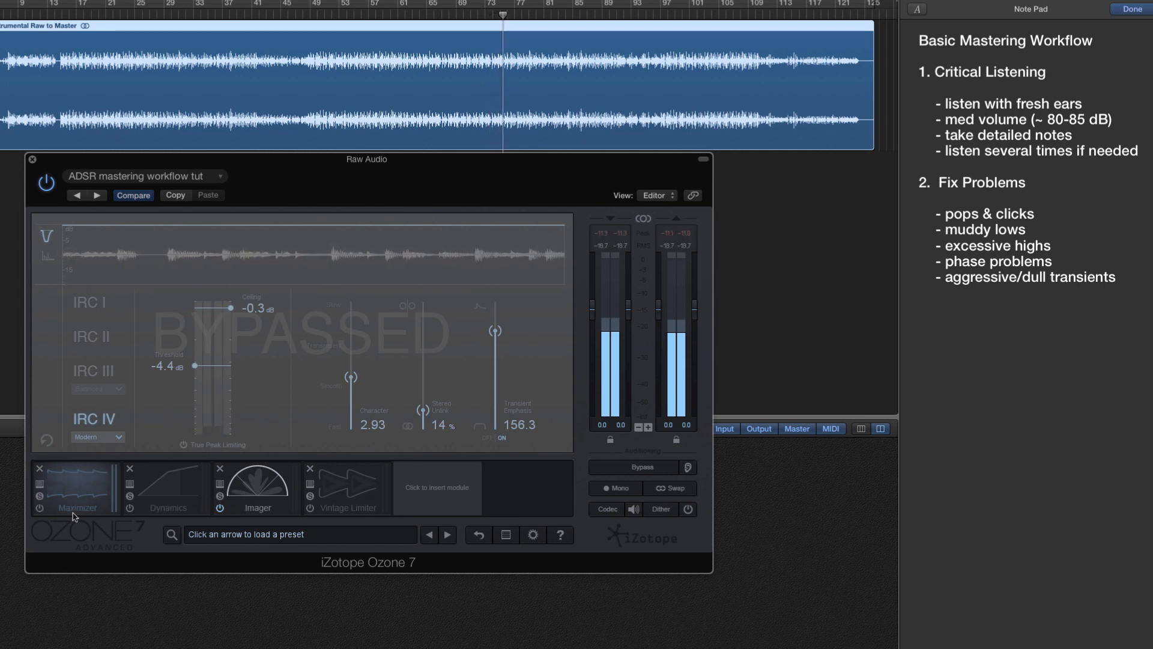
{"action": "left_click", "coordinate": [41, 509]}
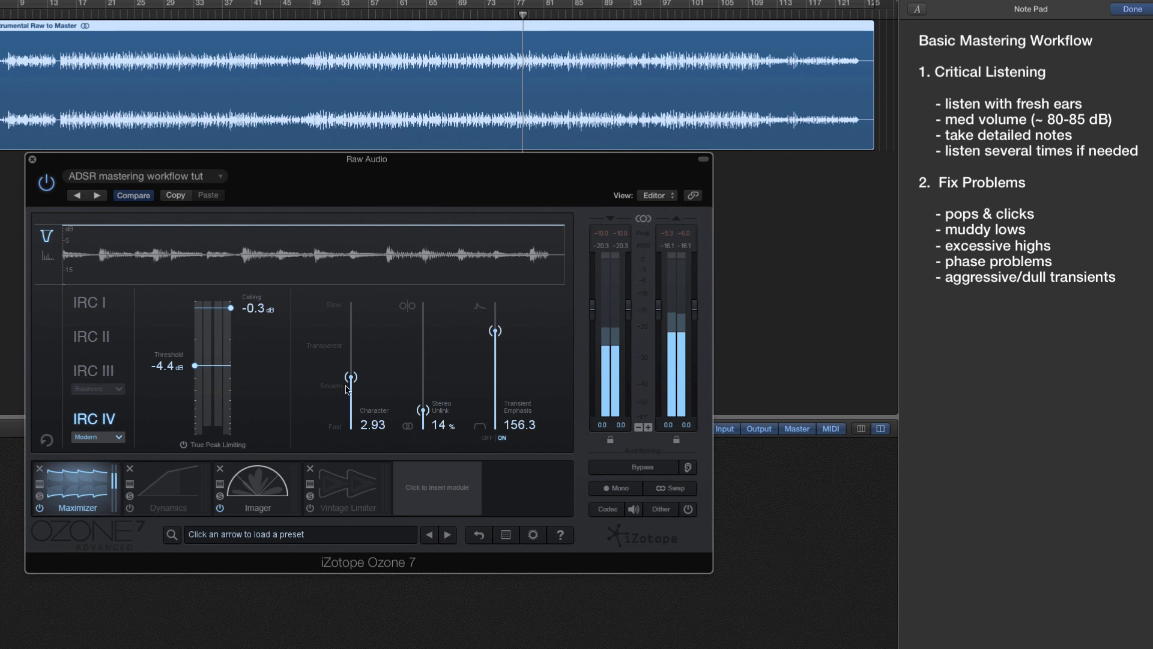
Set the Maximizer's Character to 3.06 and compare the sound with Transient Emphasis off and on.
{"action": "left_click_drag", "start_coordinate": [347, 388], "coordinate": [347, 384]}
{"action": "left_click", "coordinate": [488, 441]}
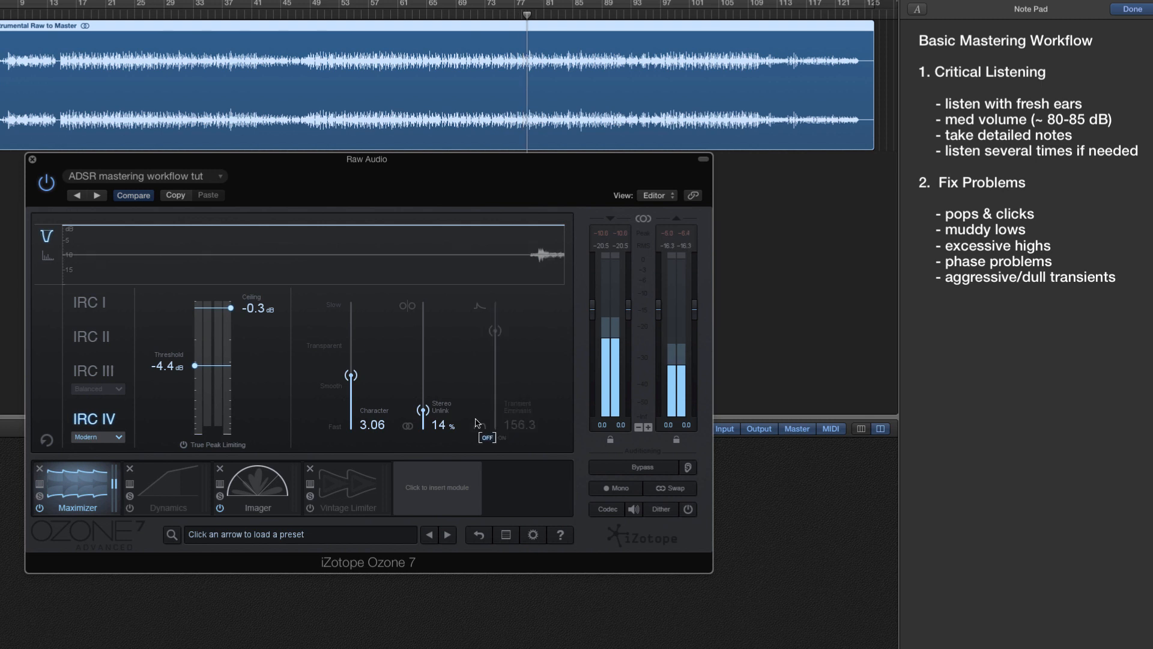
{"action": "left_click", "coordinate": [500, 438]}
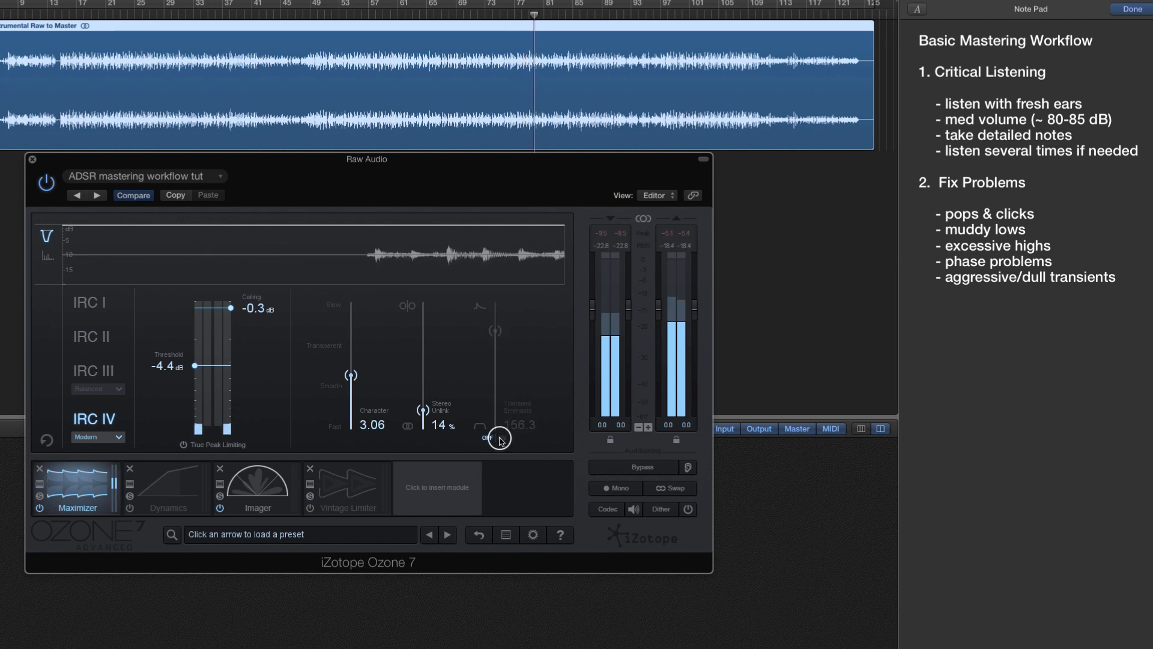